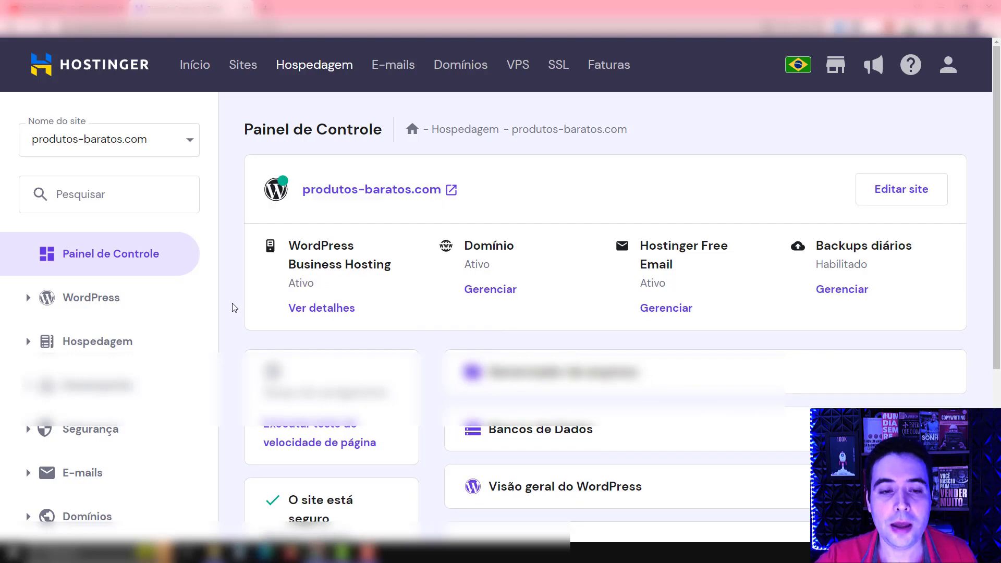
Open the subdomain management page for produtos-baratos.com and review the list of current subdomains
key("ctrl+minus")
key("ctrl+minus")
key("ctrl+minus")
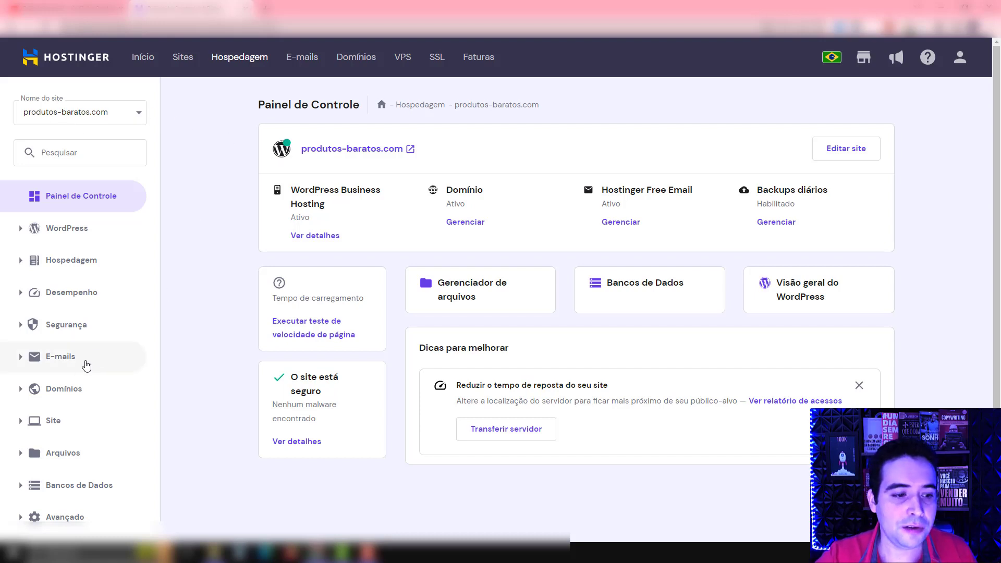
left_click(67, 392)
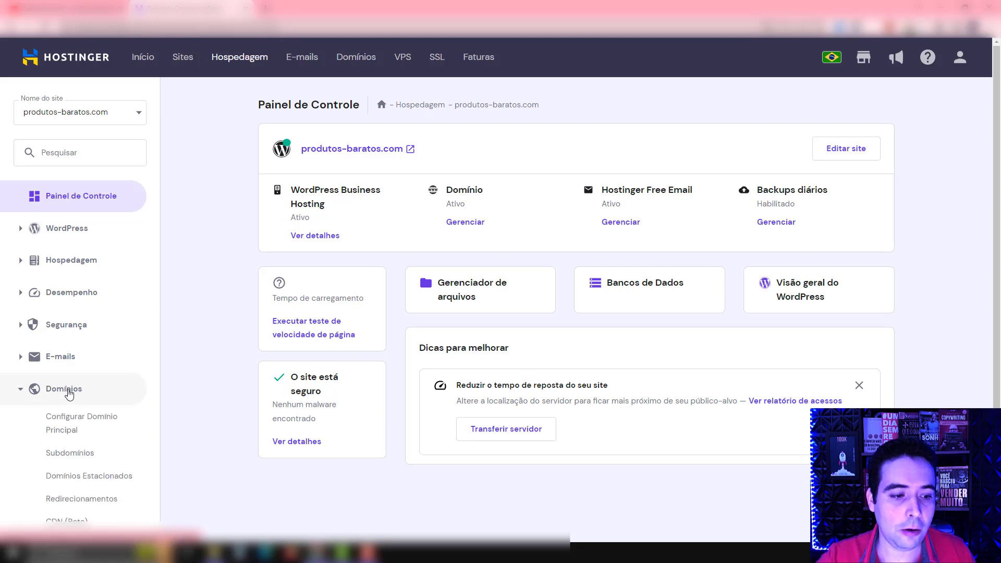
left_click(68, 454)
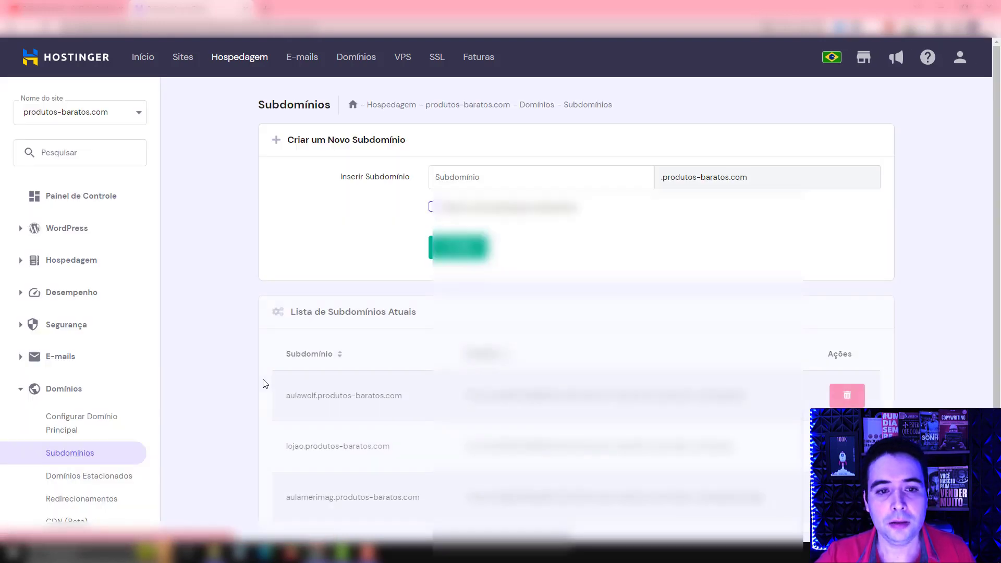
scroll(259, 308, "down", 2)
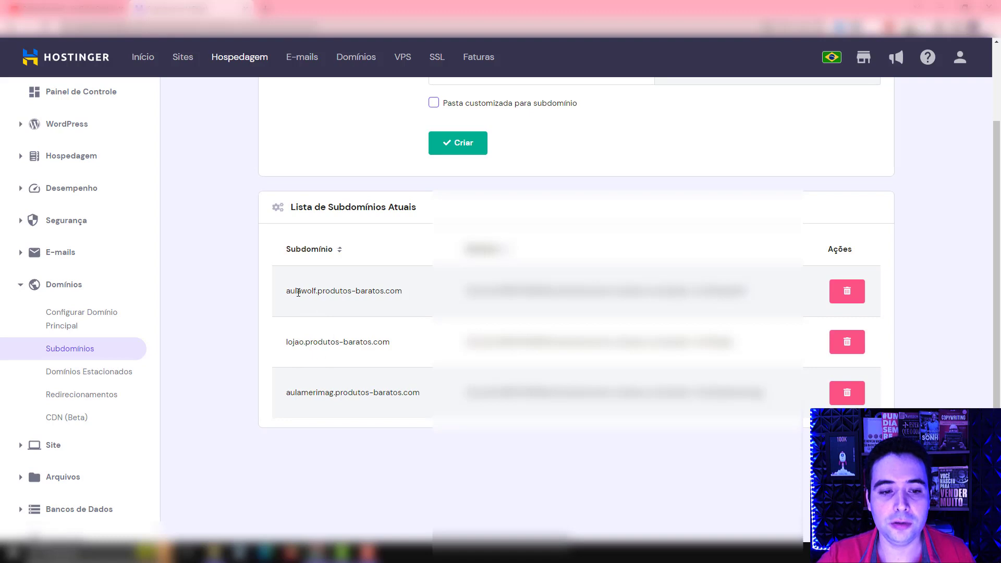
left_click_drag(286, 291, 313, 291)
left_click_drag(287, 342, 299, 340)
left_click_drag(289, 392, 301, 392)
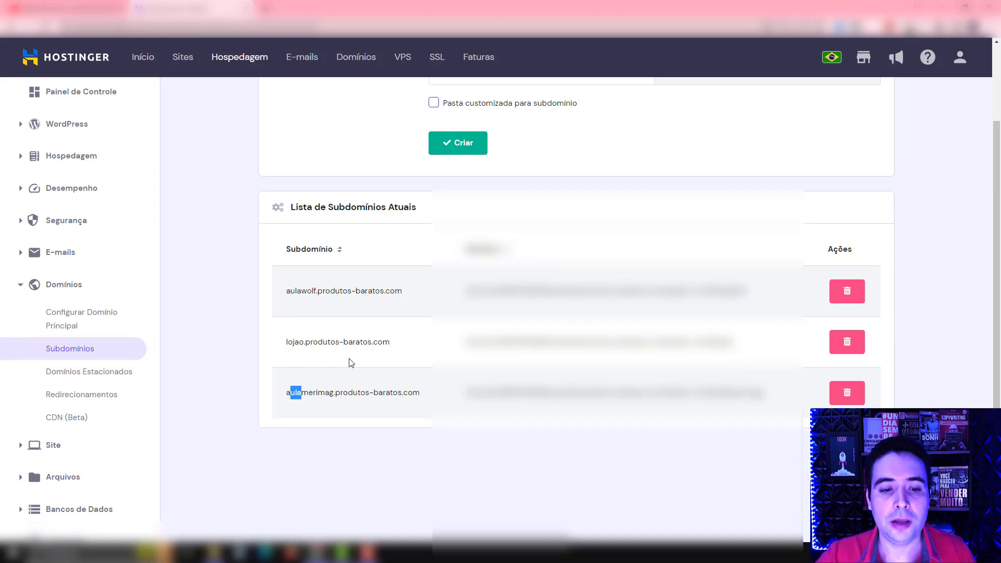
scroll(339, 355, "up", 2)
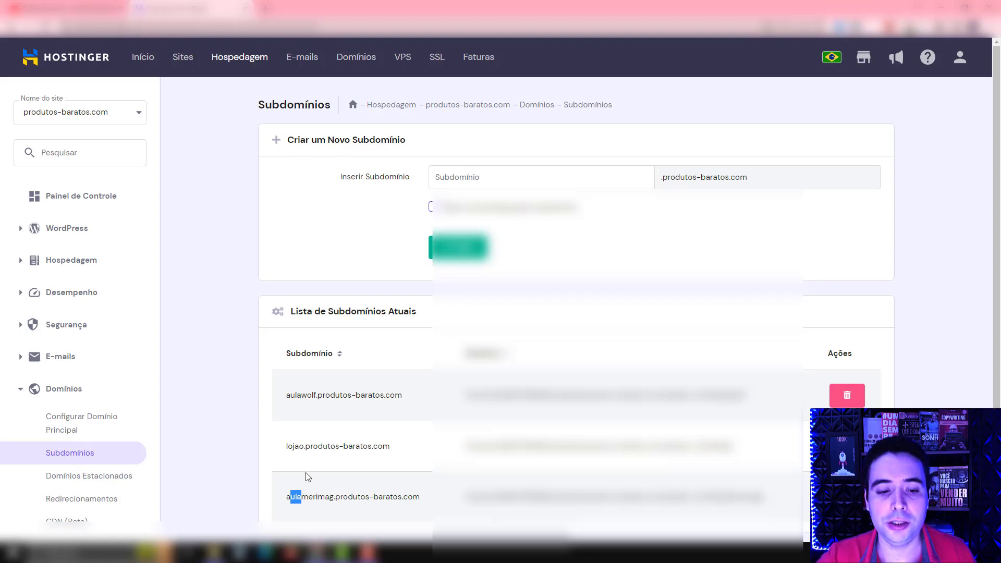
Enter animaisfelizes as the name of the new subdomain and copy that name
left_click(441, 177)
type("animaisfelizes")
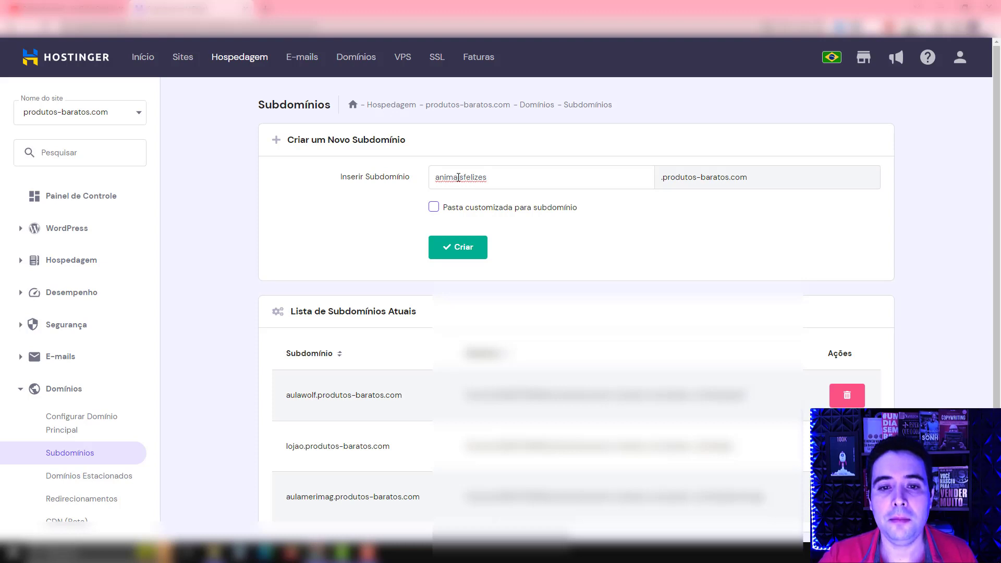
double_click(458, 177)
key("ctrl+c")
right_click(458, 177)
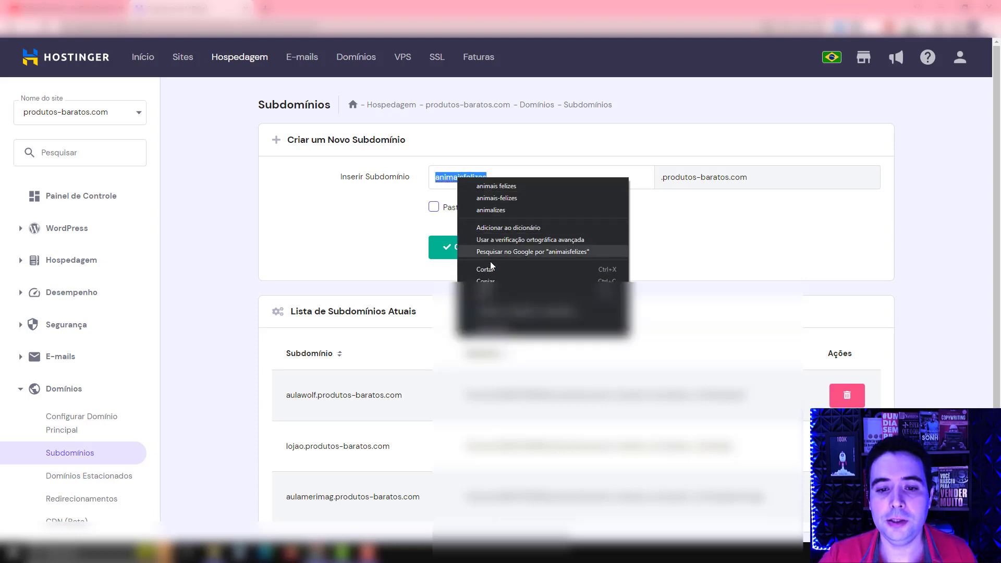
left_click(485, 281)
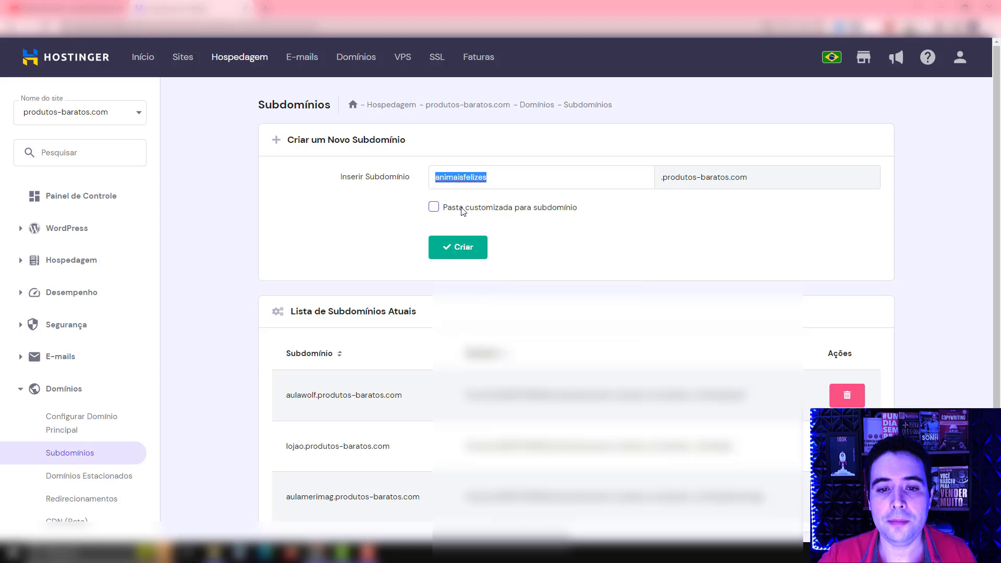
Create the subdomain with a custom folder named animaisfelizes under /public_html/ and check it in the current subdomains list
left_click(433, 207)
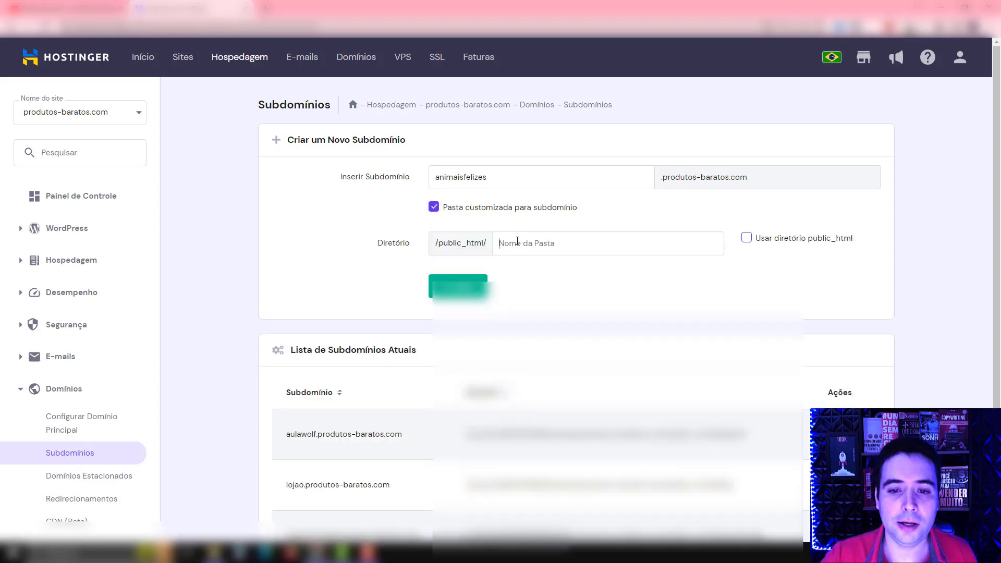
left_click(517, 240)
key("ctrl+v")
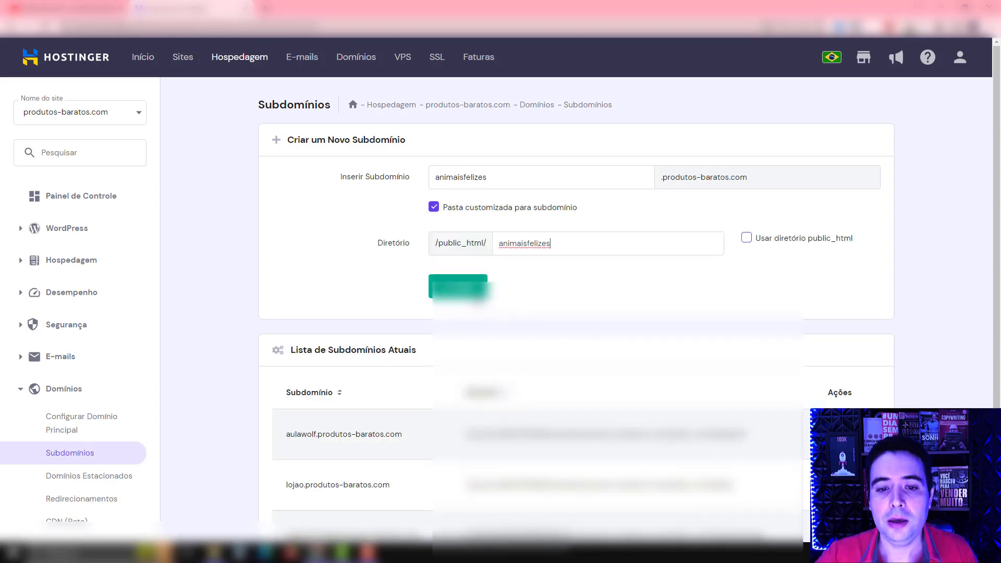
left_click(464, 289)
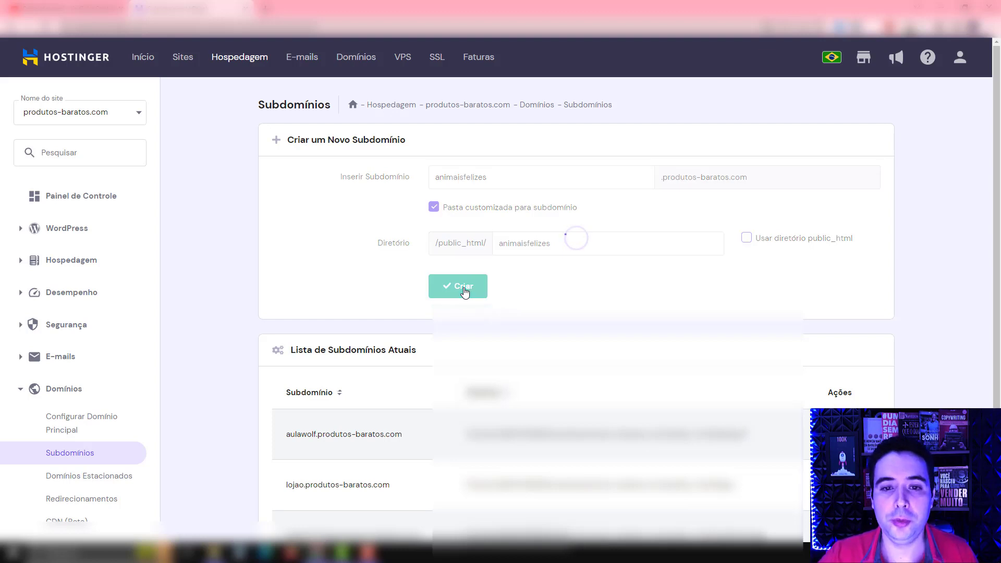
scroll(335, 476, "down", 3)
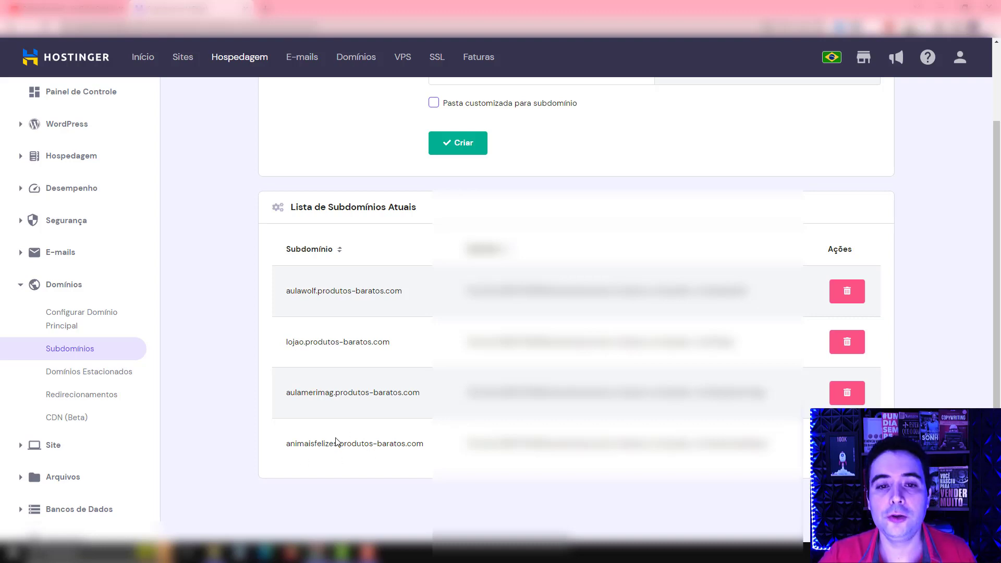
scroll(336, 442, "up", 2)
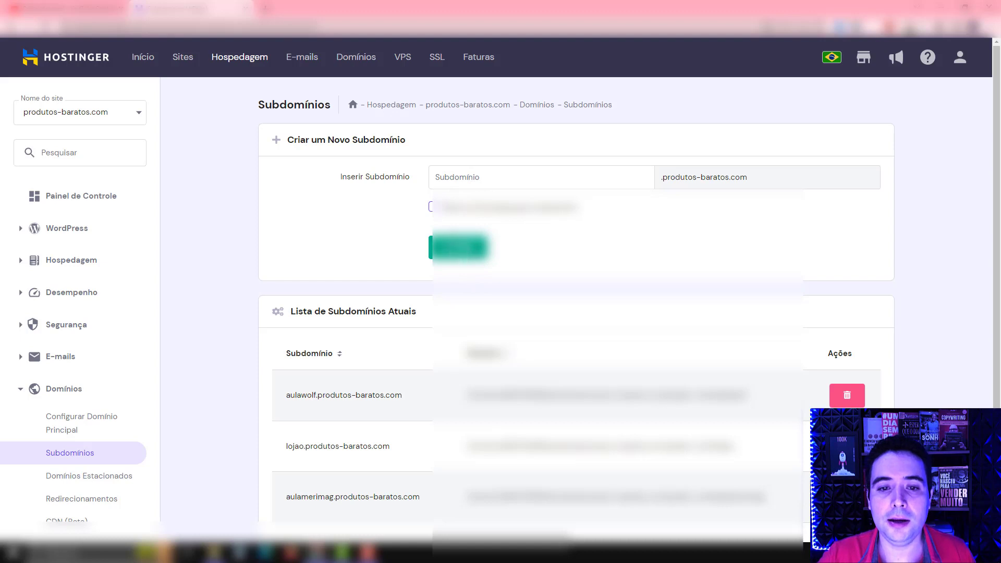
scroll(393, 328, "down", 3)
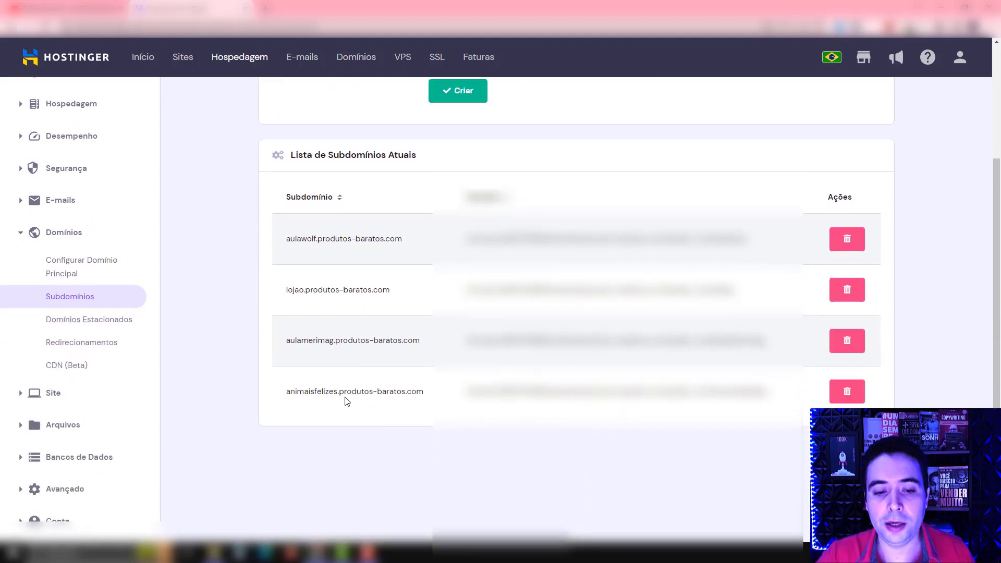
scroll(348, 396, "up", 3)
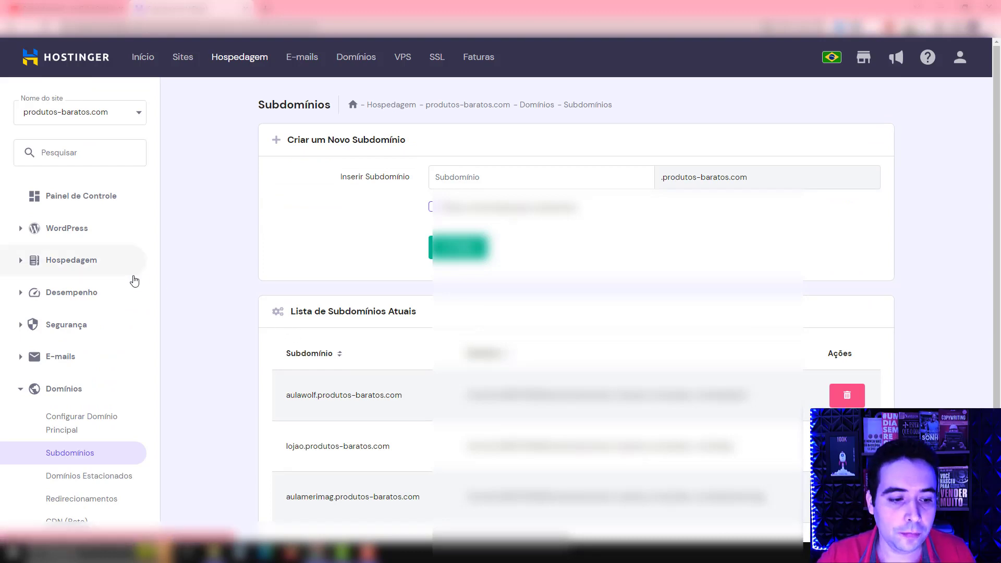
Open the site's Auto Instalador and start a new WordPress installation
scroll(135, 281, "down", 1)
scroll(134, 281, "down", 2)
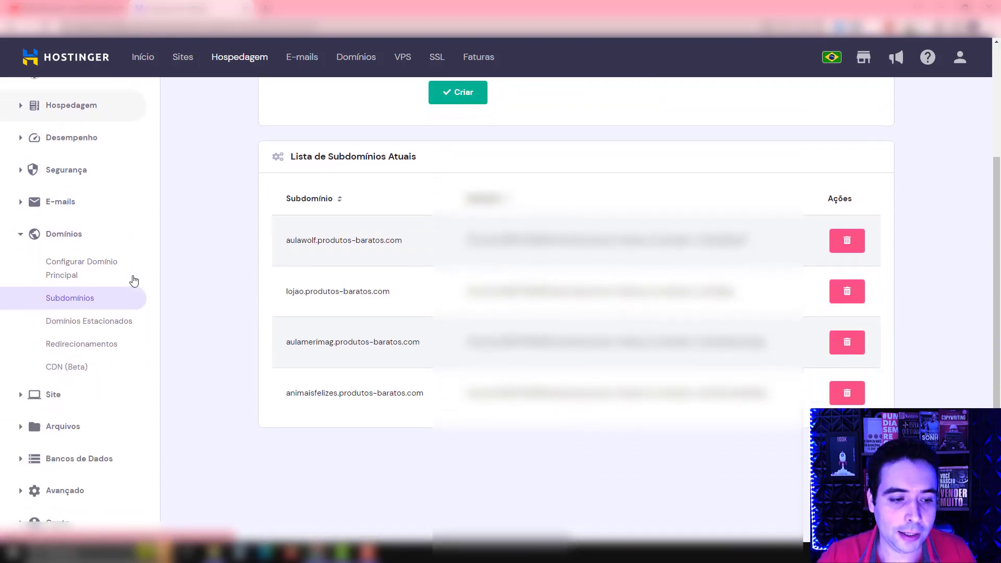
left_click(51, 395)
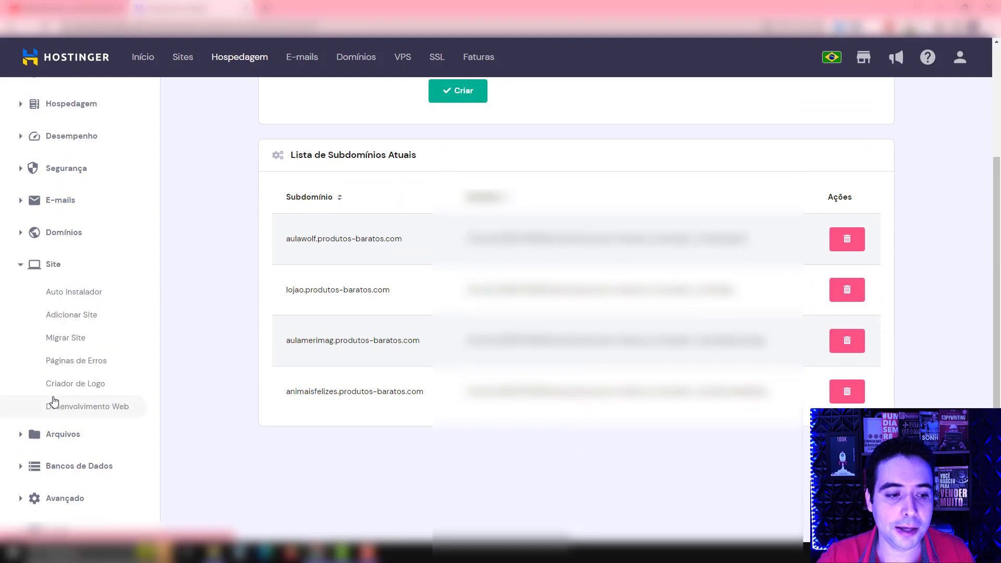
left_click(68, 295)
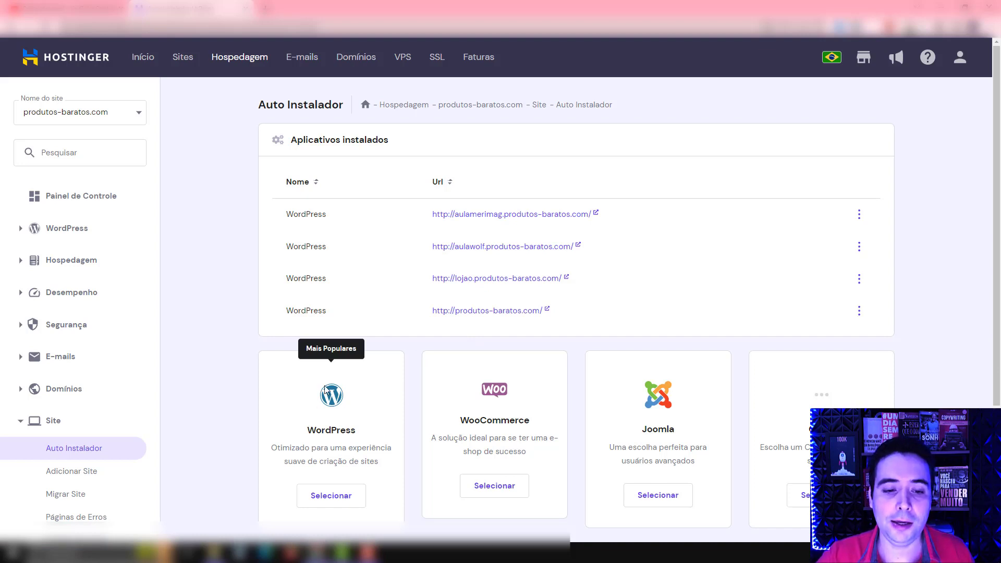
left_click(333, 499)
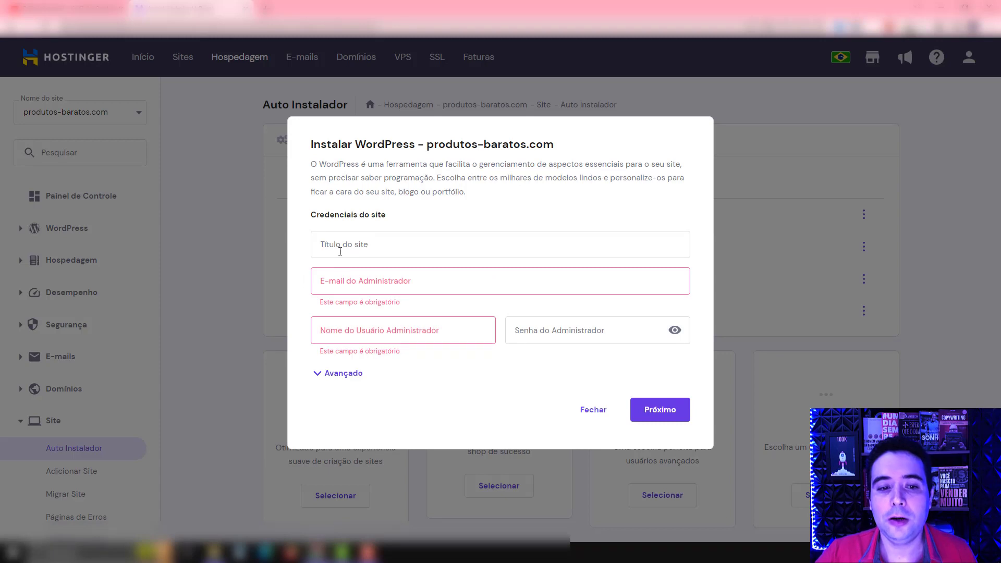
Title the site Animais Felizes, set the installation path to animaisfelizes.produtos-baratos.com, and continue to the version and language settings
left_click(391, 243)
type("Animais Felizes")
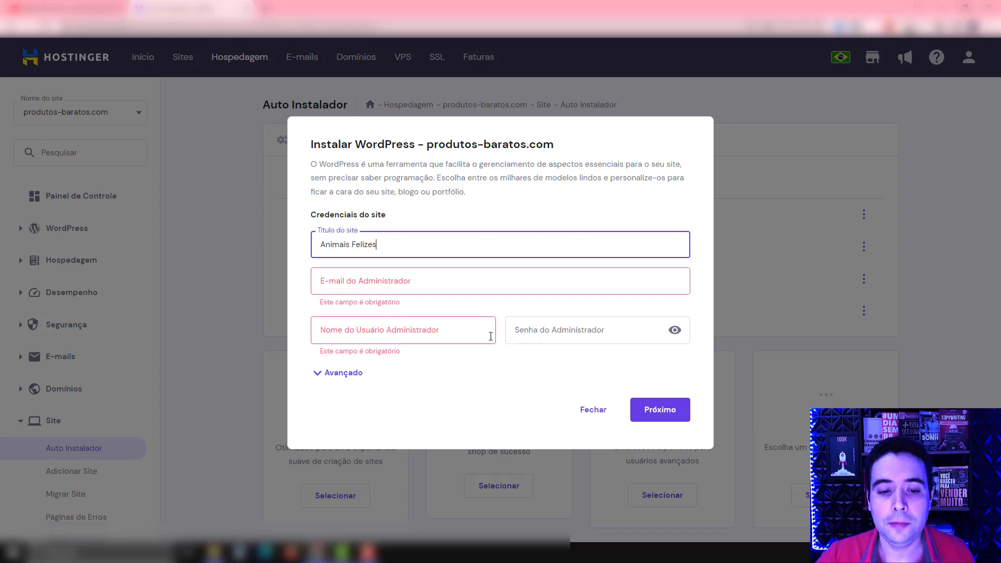
left_click(351, 374)
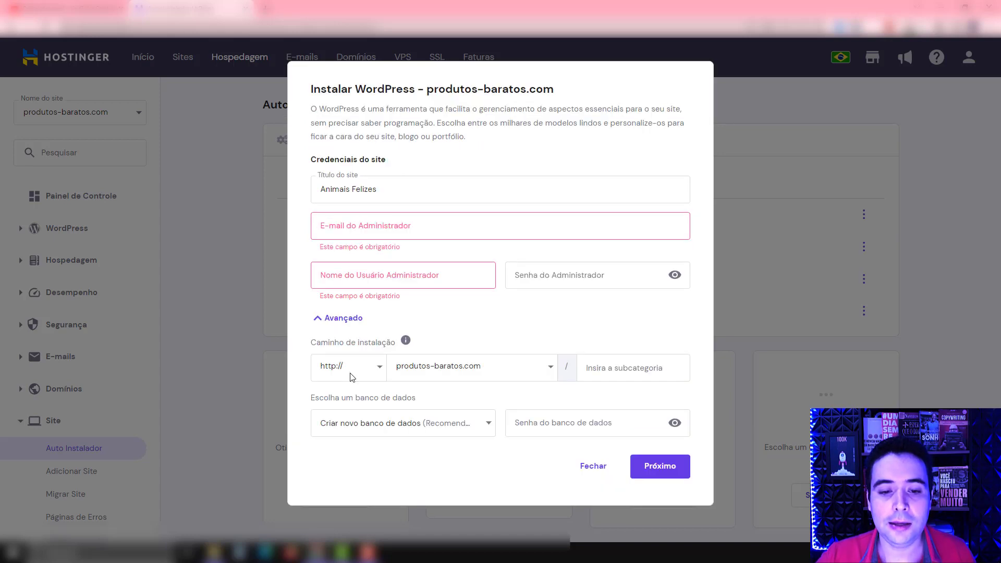
left_click(453, 378)
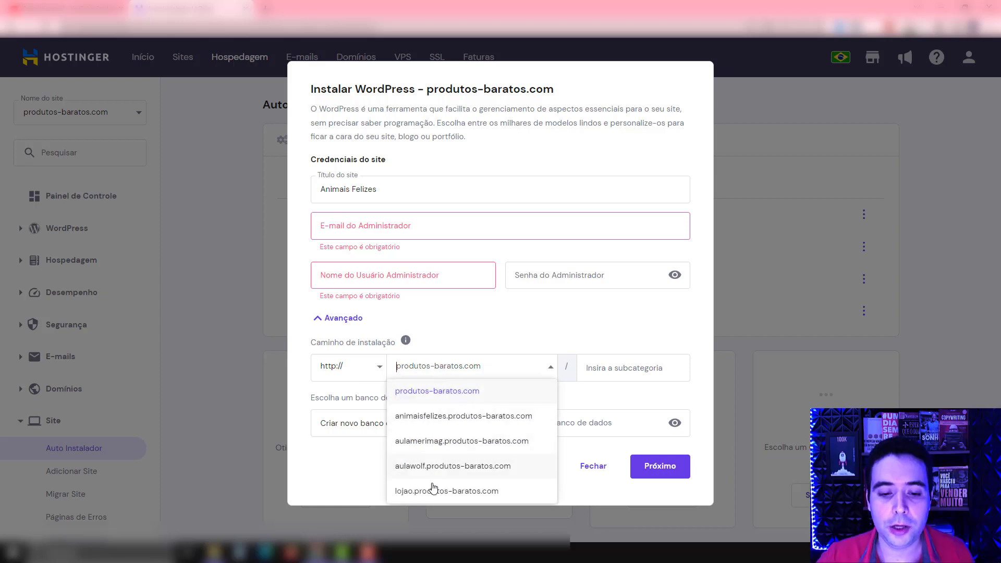
left_click(419, 416)
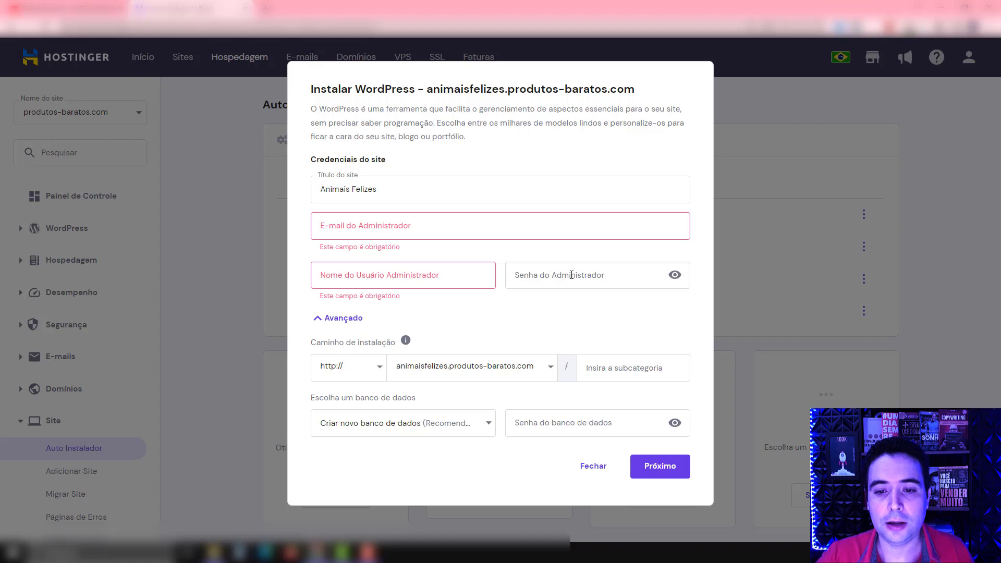
left_click(669, 471)
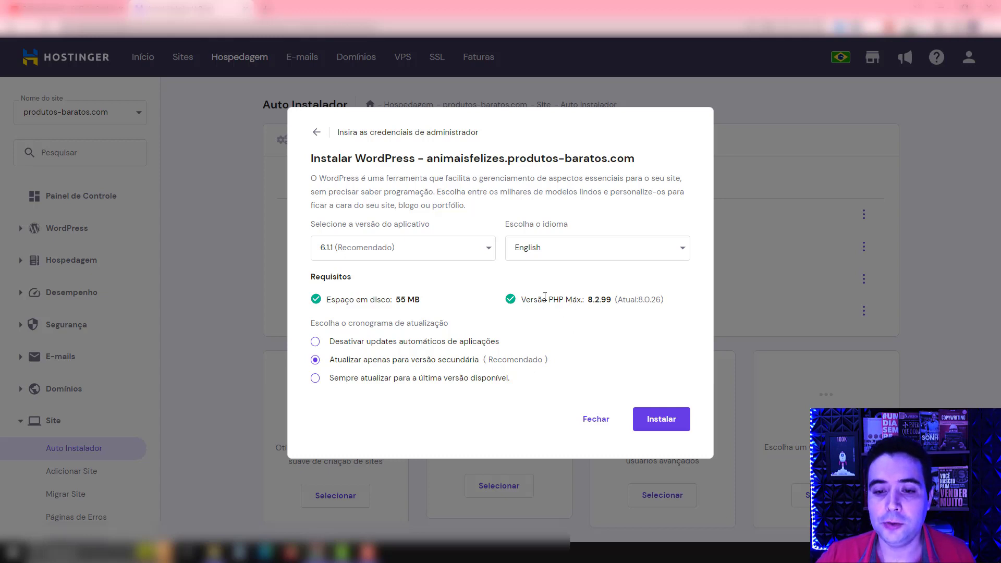
Set the WordPress language to Portuguese (Brazil) and install it on the subdomain
left_click(580, 251)
type("P")
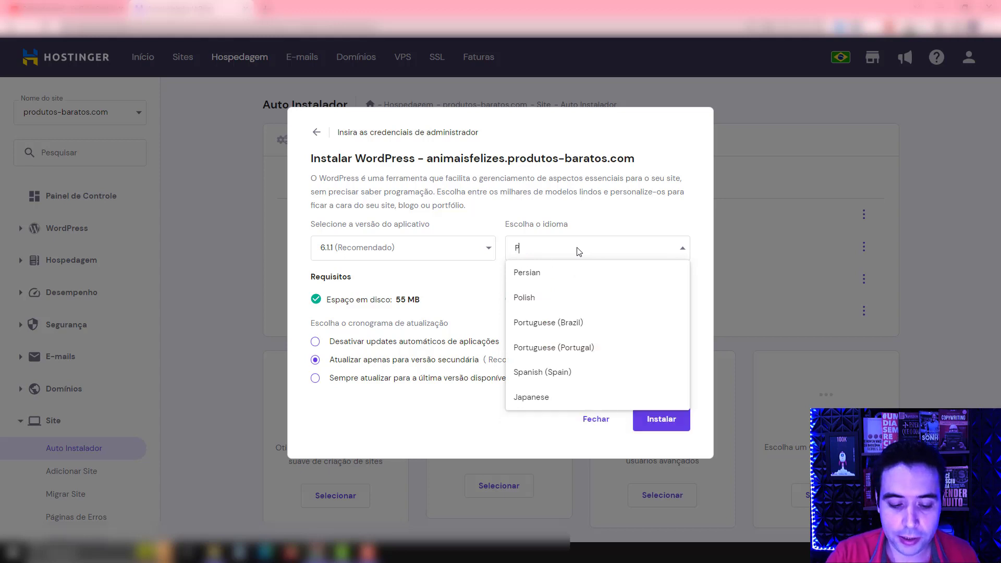
type("OR")
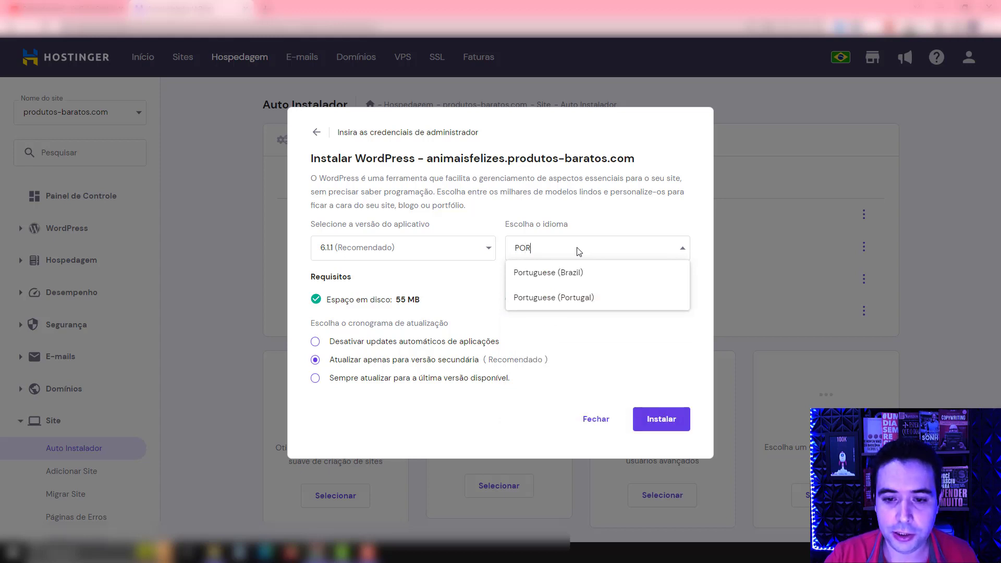
left_click(553, 273)
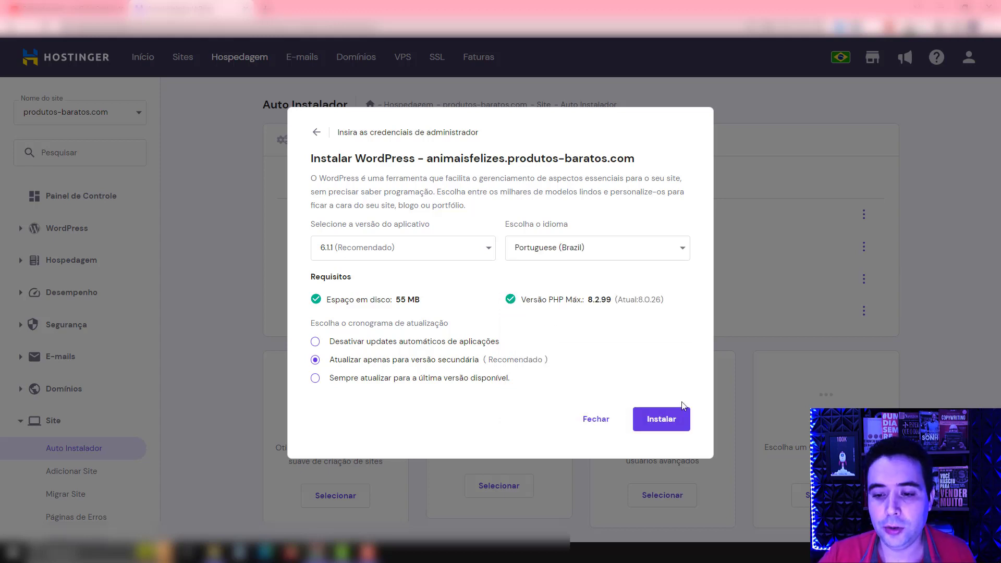
left_click(670, 422)
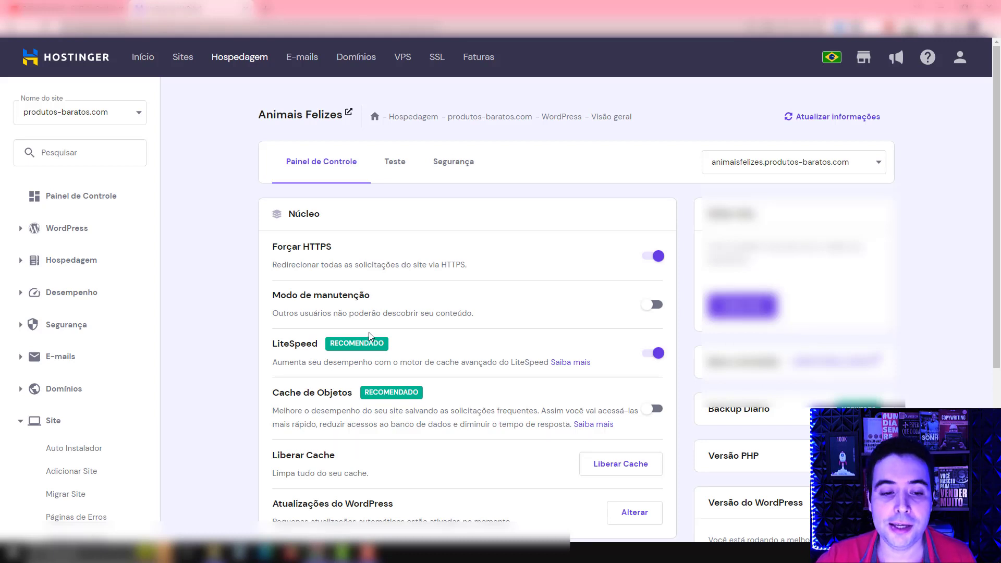
Review the Animais Felizes overview, open the site for editing in WordPress, and dismiss the block editor welcome guide
scroll(440, 323, "down", 2)
scroll(439, 319, "down", 1)
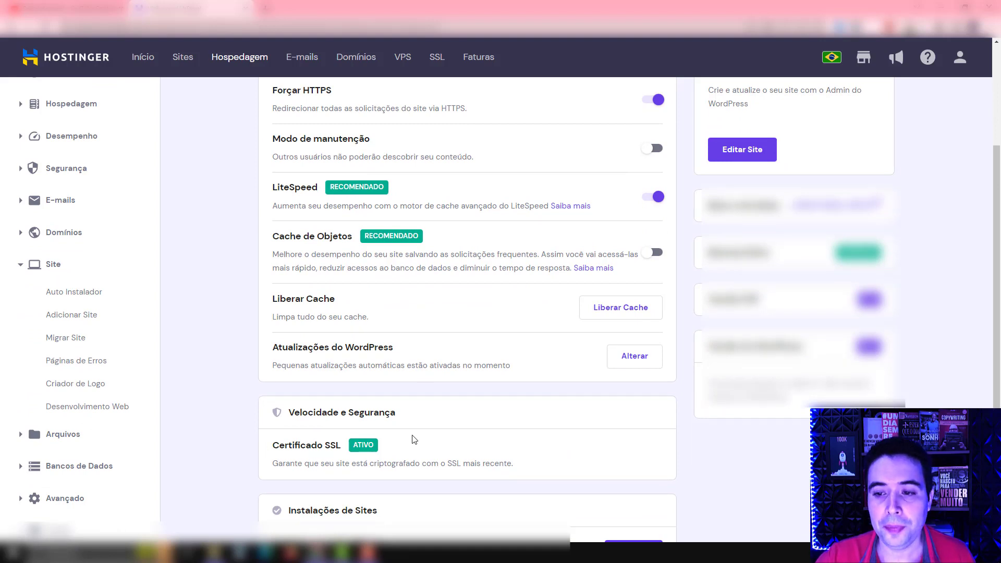
scroll(425, 435, "up", 3)
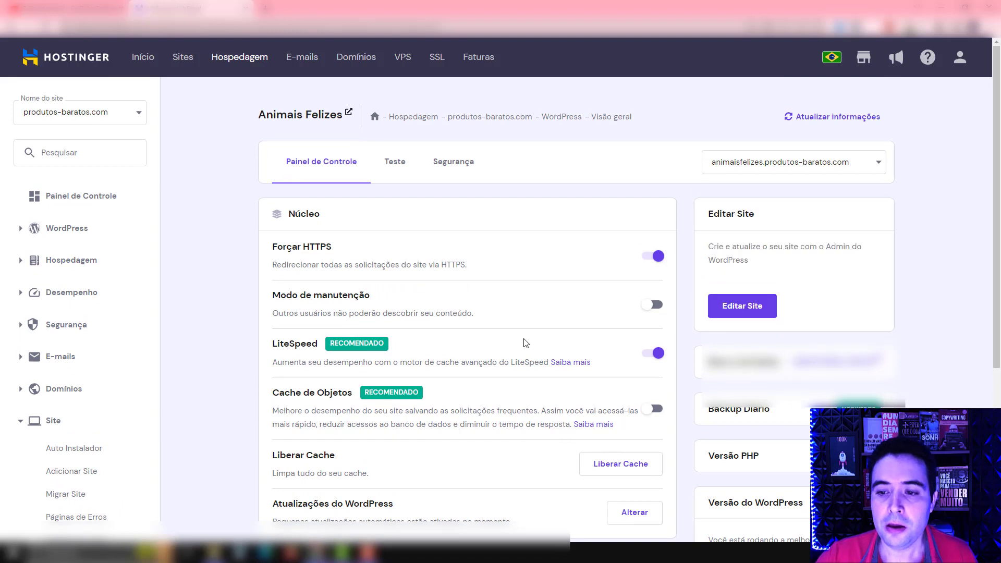
left_click(740, 312)
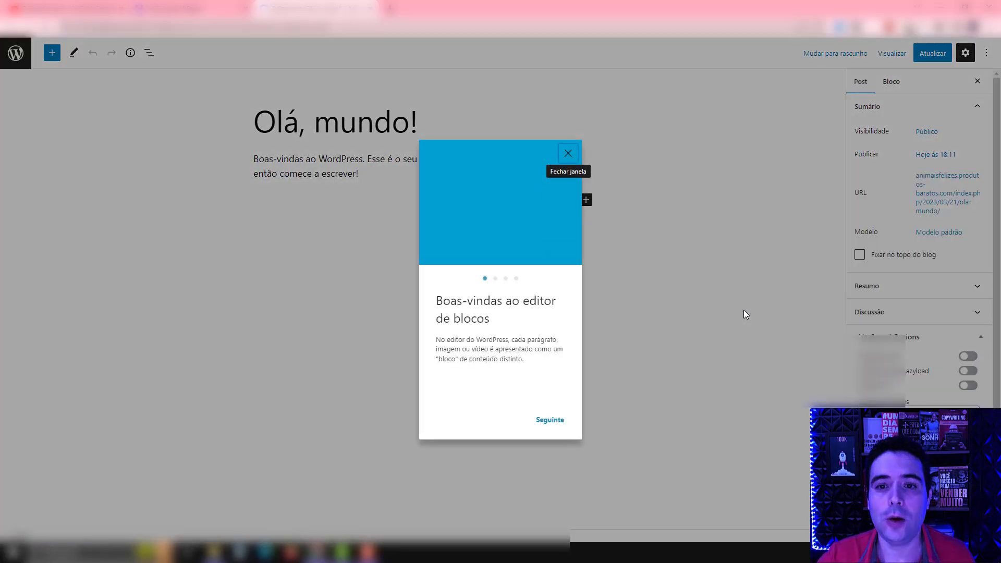
left_click(744, 311)
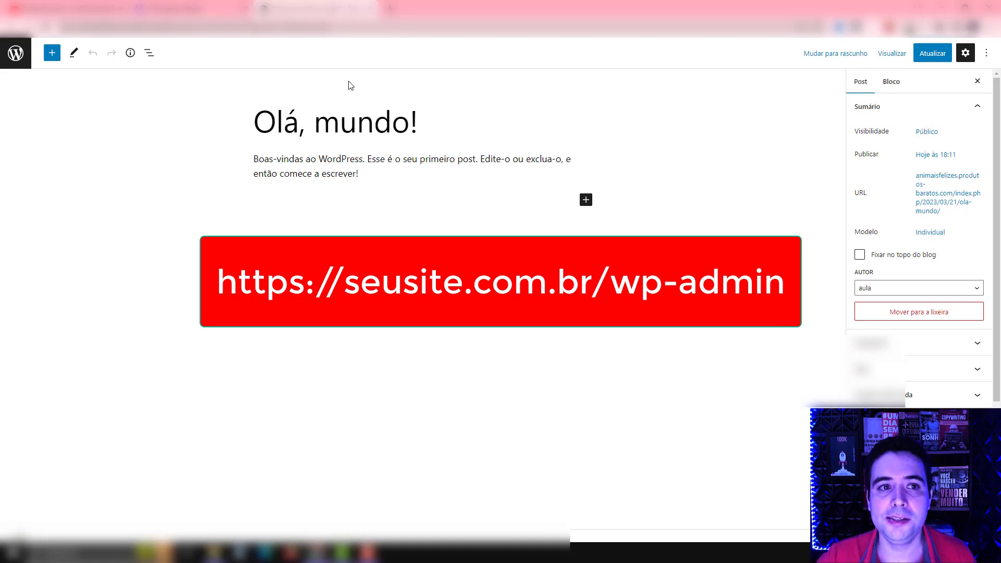
Return to the Hostinger site overview and check the WordPress site selector, keeping animaisfelizes.produtos-baratos.com selected
left_click(235, 7)
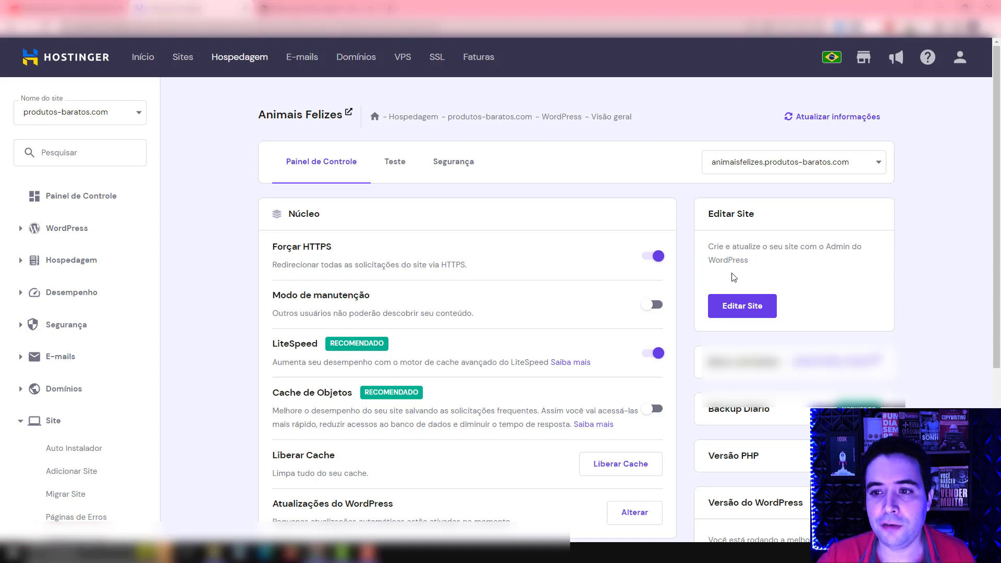
left_click(871, 168)
left_click(753, 213)
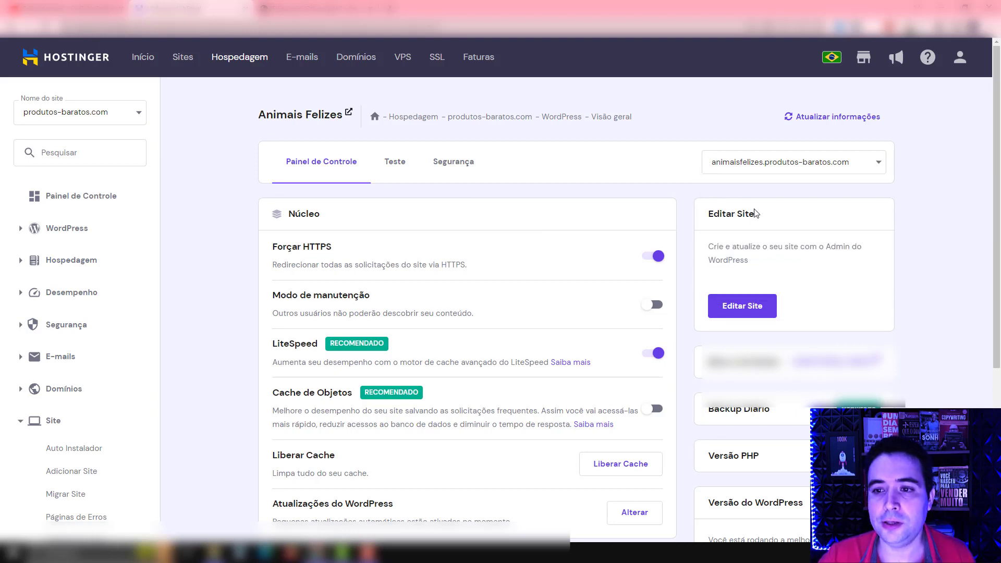
Open Animais Felizes for editing, copy its WordPress address, and check the login page in an incognito window
left_click(738, 311)
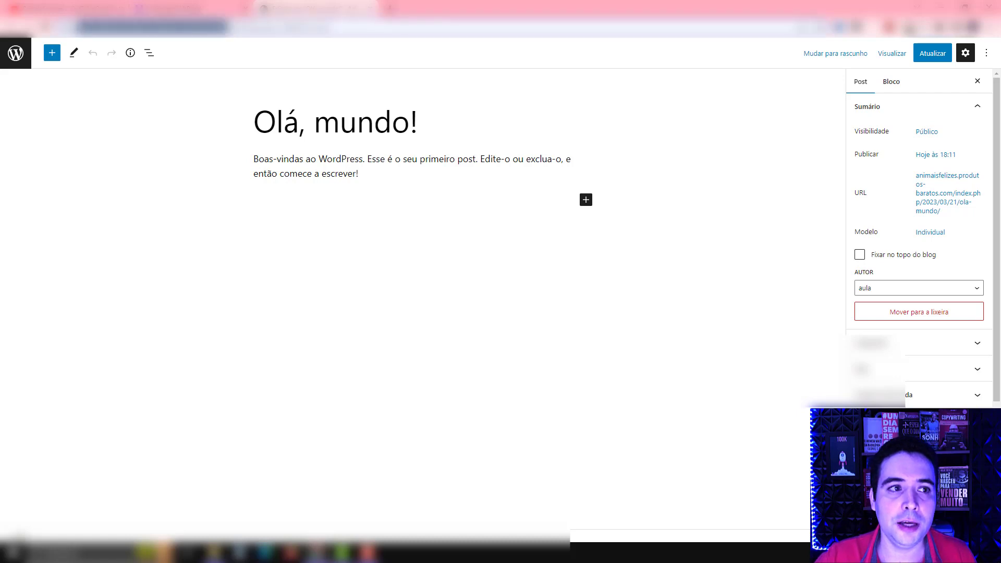
right_click(104, 27)
left_click(153, 86)
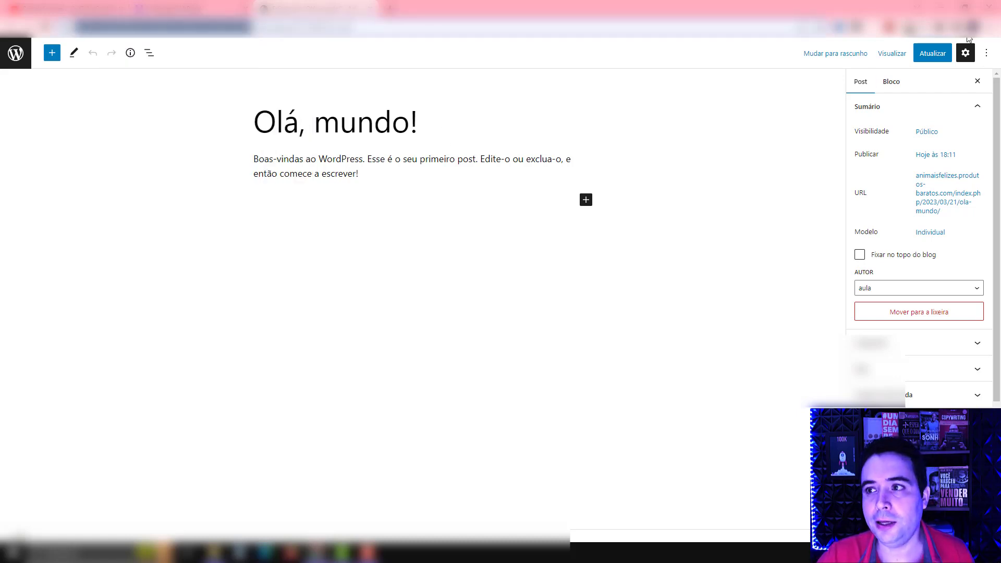
left_click(988, 27)
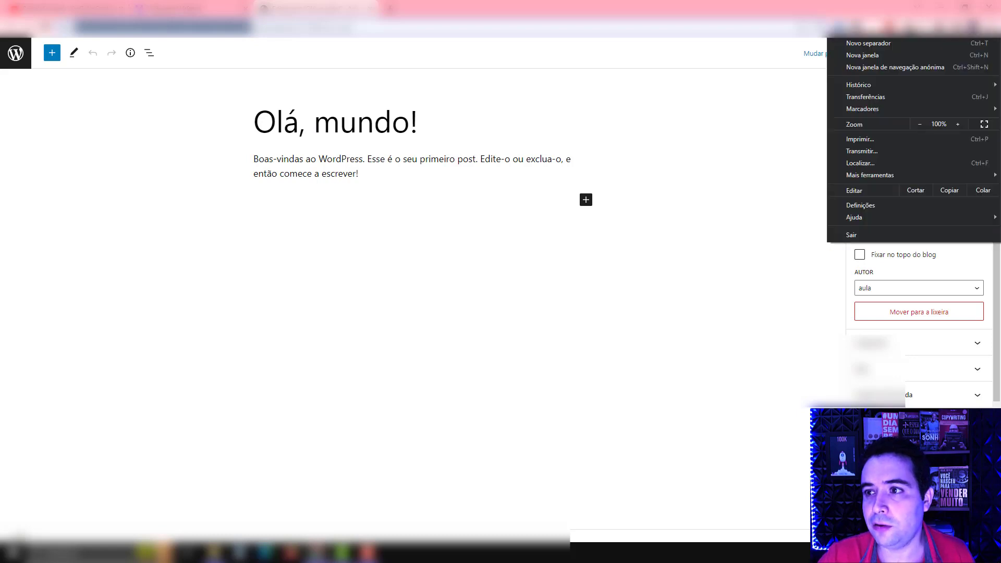
left_click(933, 67)
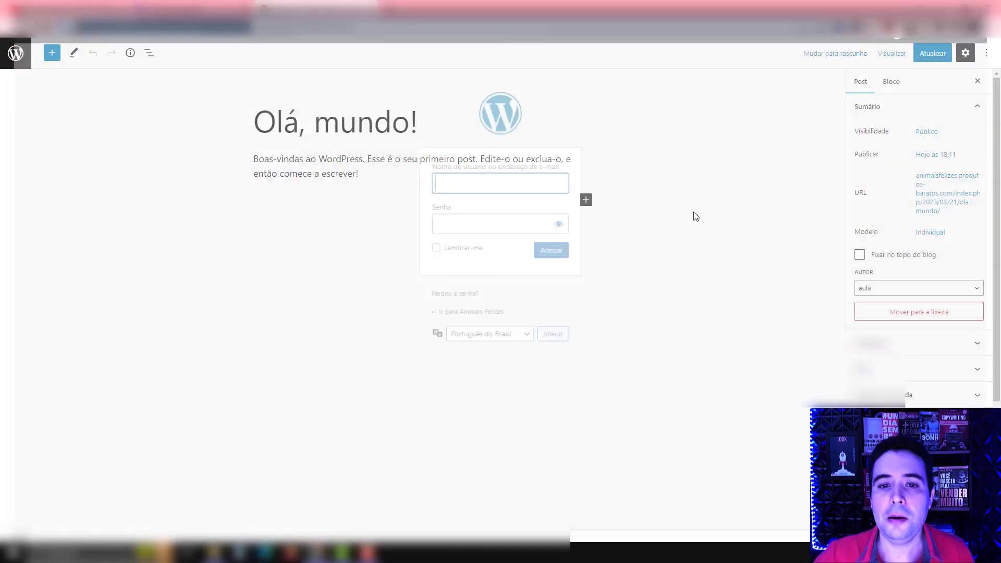
Leave the post editor for the WordPress dashboard and open the public Animais Felizes site
left_click(17, 62)
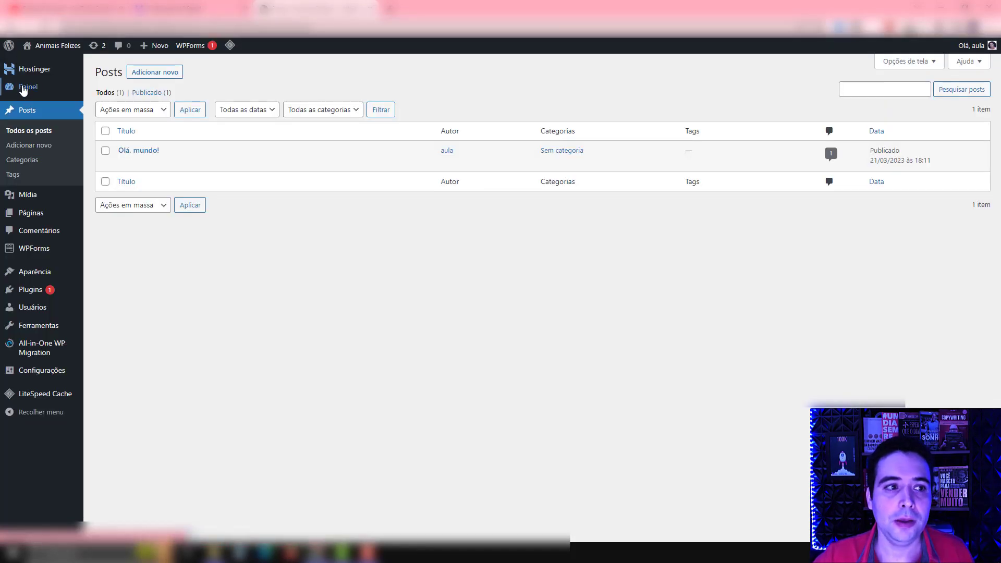
mouse_move(24, 87)
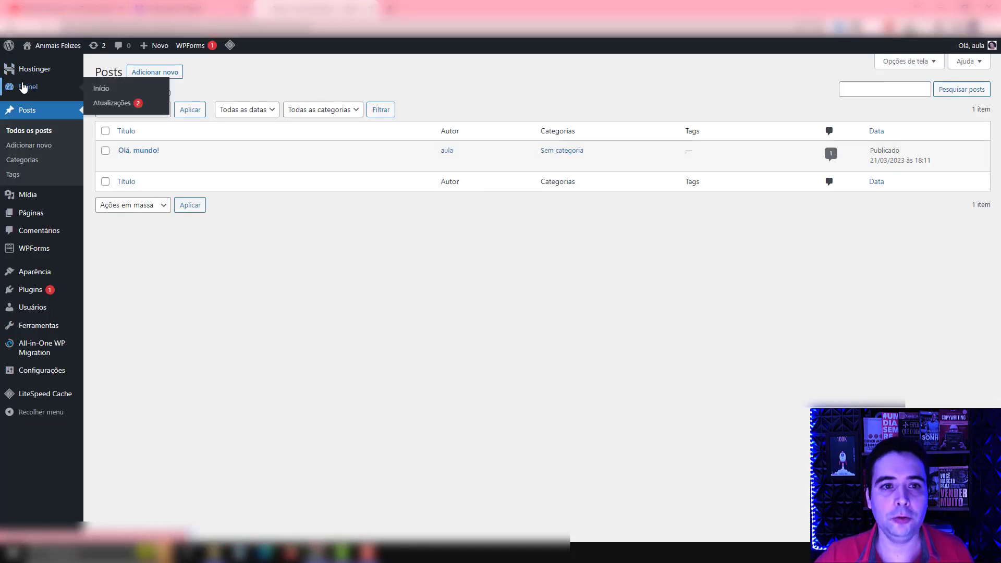
left_click(23, 88)
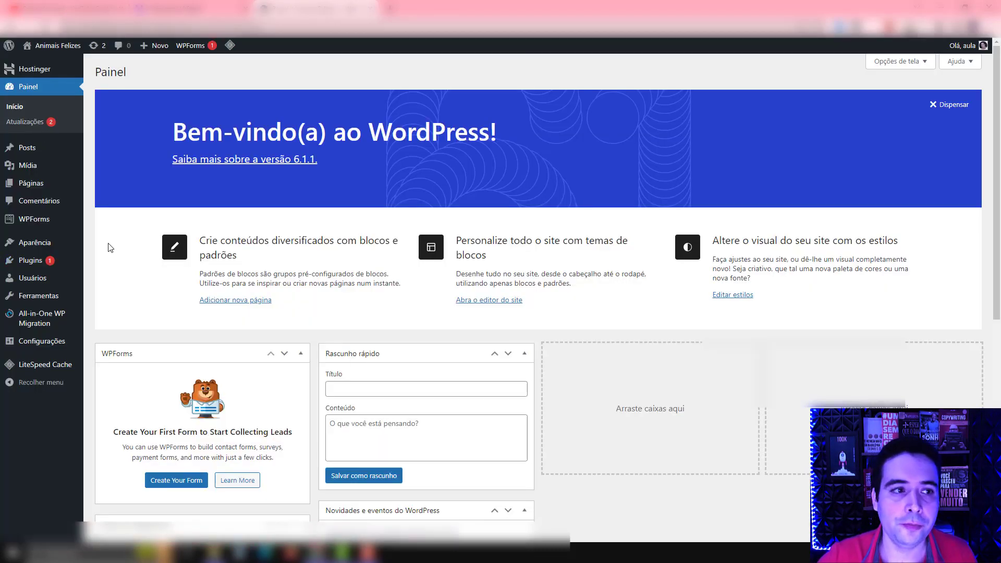
mouse_move(54, 54)
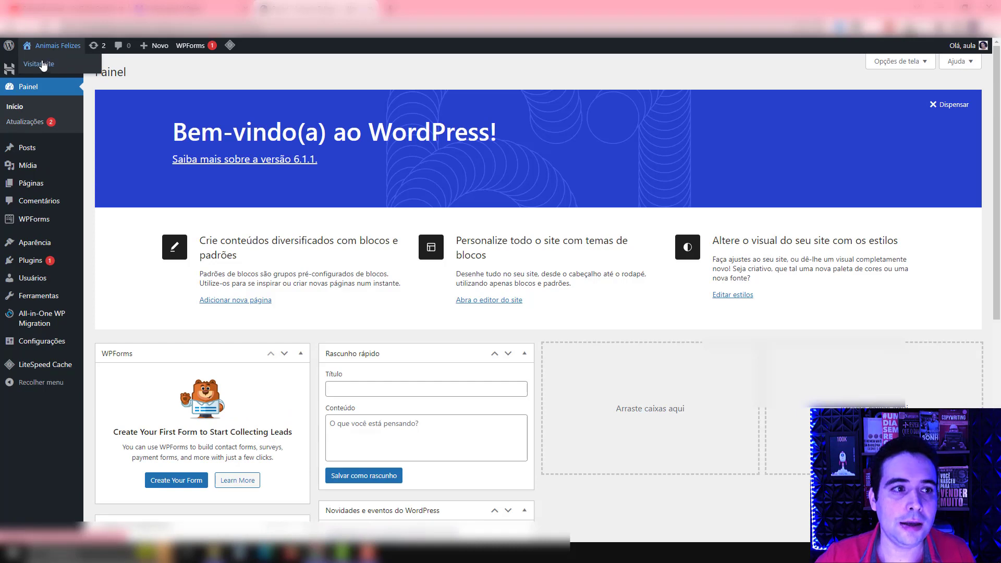
left_click(39, 63)
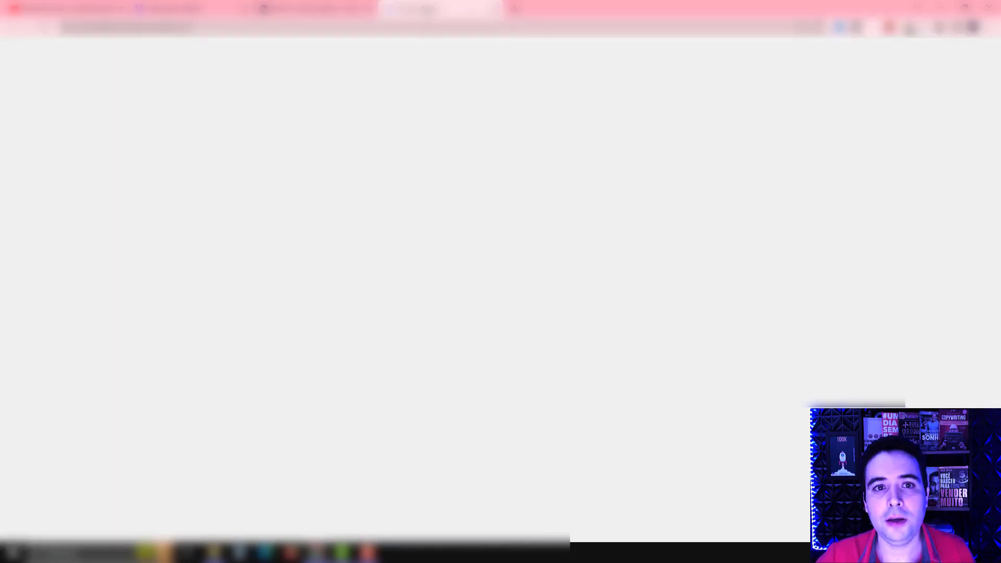